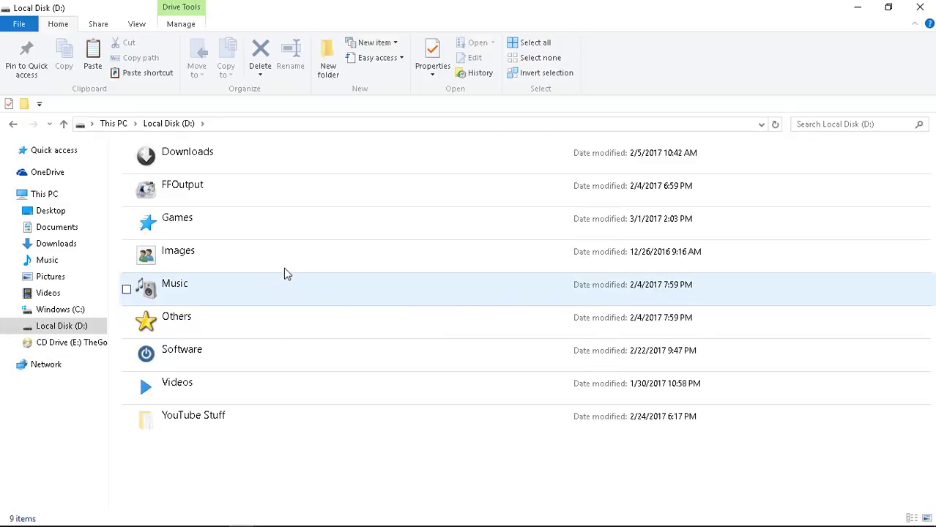
# Open The Godfather The Game folder inside the Games folder on Local Disk (D:).
pyautogui.doubleClick(276, 236)
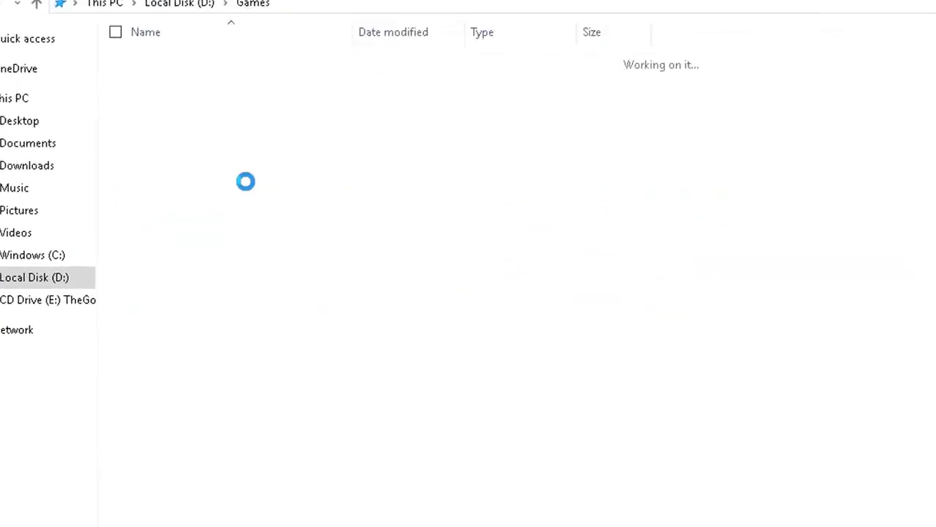
pyautogui.click(209, 386)
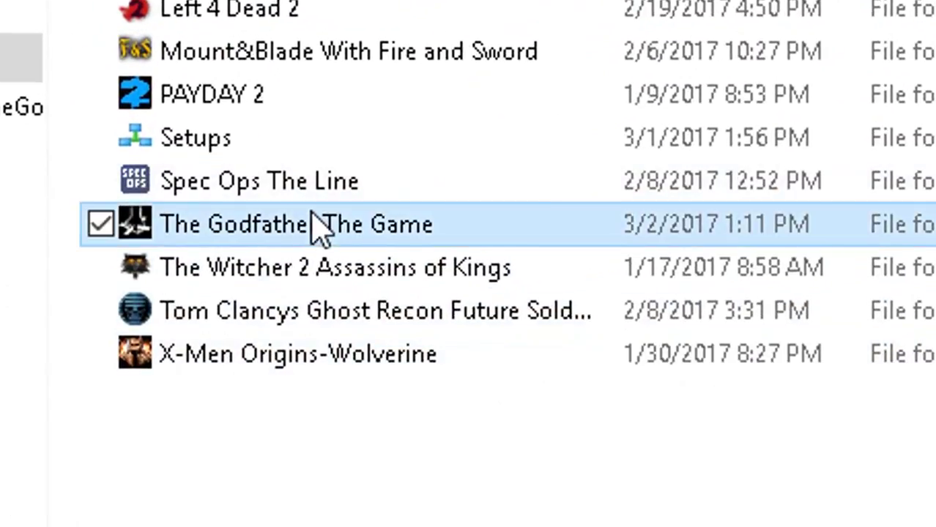
pyautogui.doubleClick(314, 219)
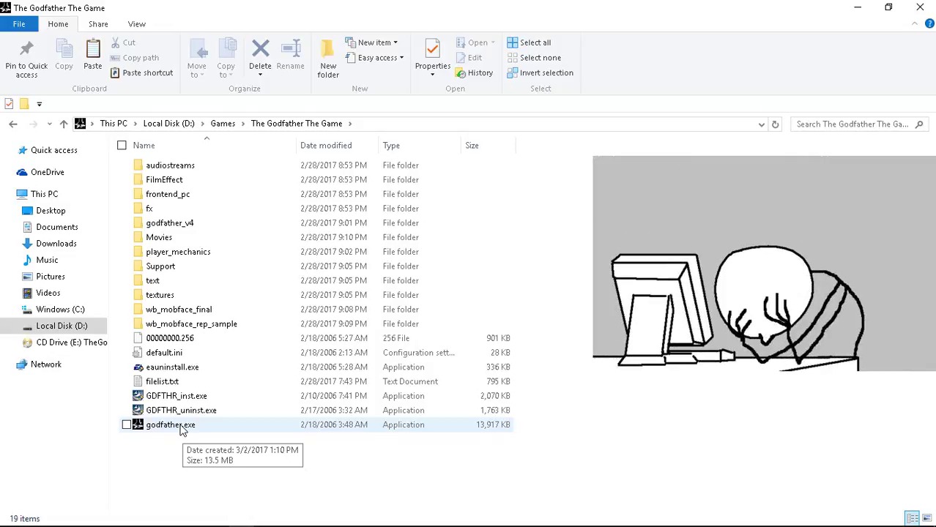
# Try to launch the game twice with godfather.exe, dismissing the error dialog each time.
pyautogui.click(182, 431)
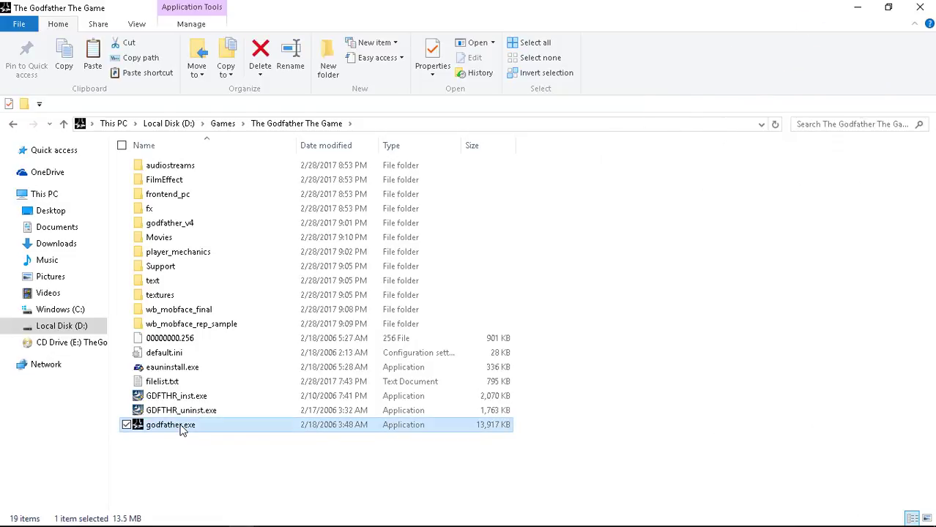
pyautogui.doubleClick(182, 431)
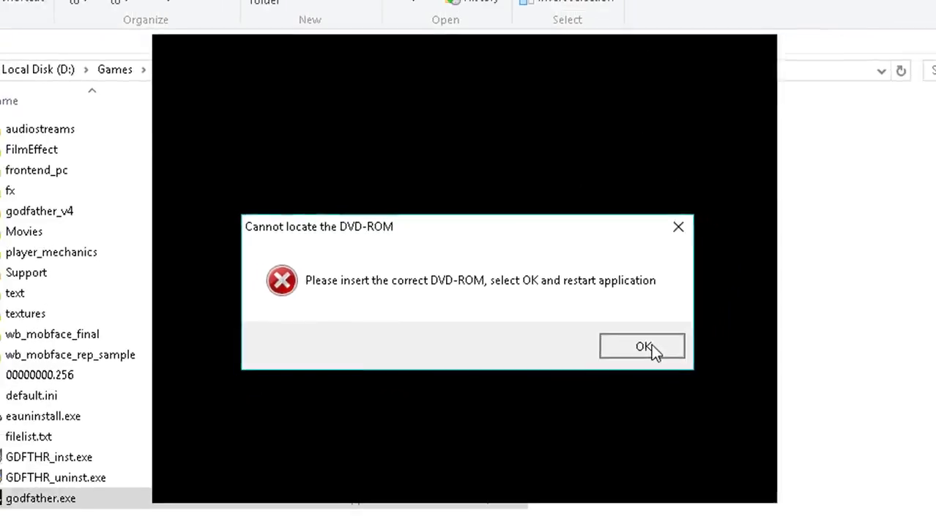
pyautogui.click(688, 362)
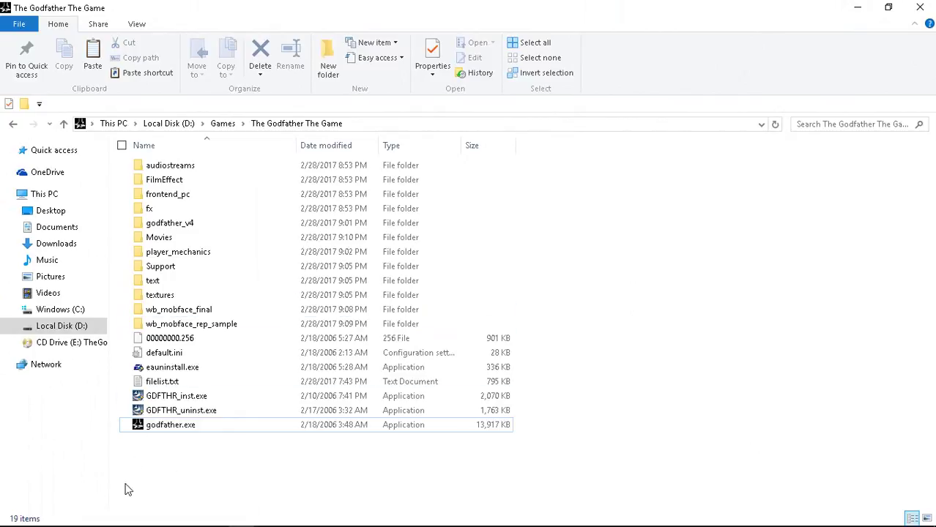
pyautogui.click(167, 427)
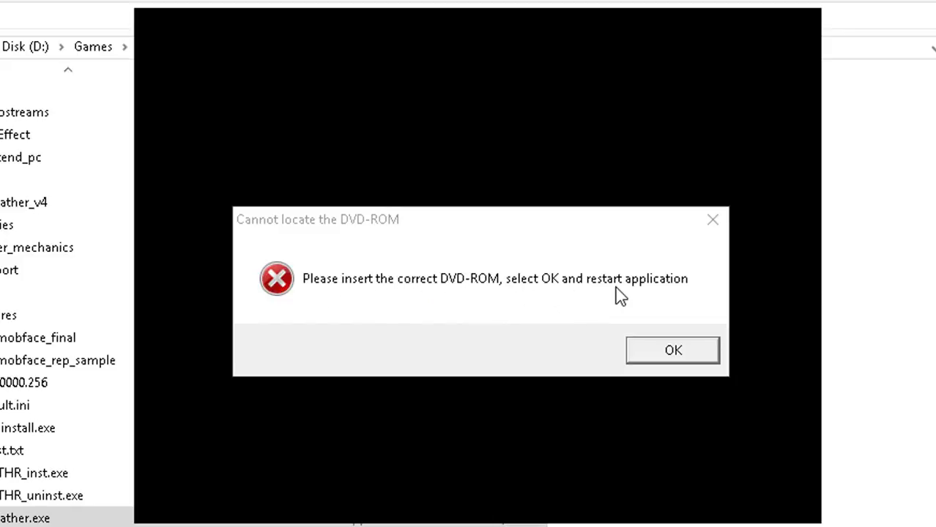
pyautogui.click(668, 349)
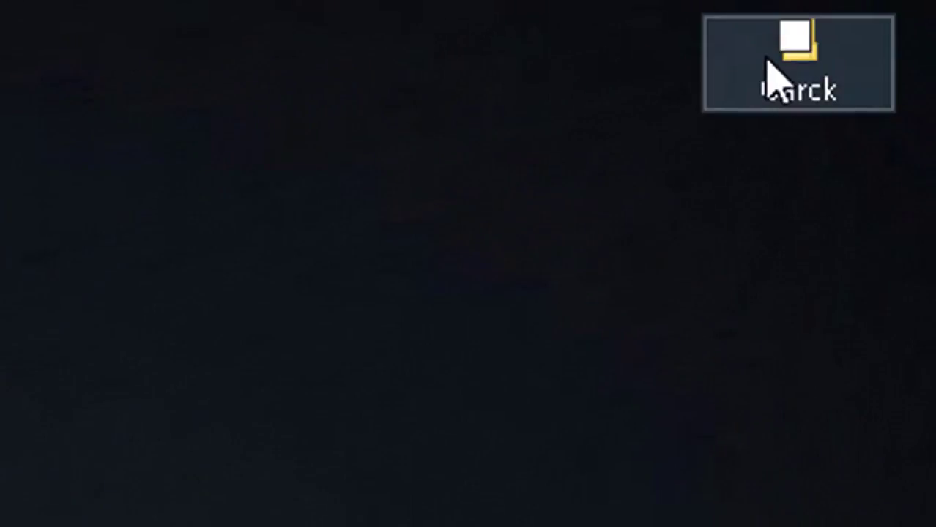
# Copy godfather.exe and The.Godfather.CRACK.ONLY-iND.nfo from the Carck folder on the desktop.
pyautogui.doubleClick(831, 40)
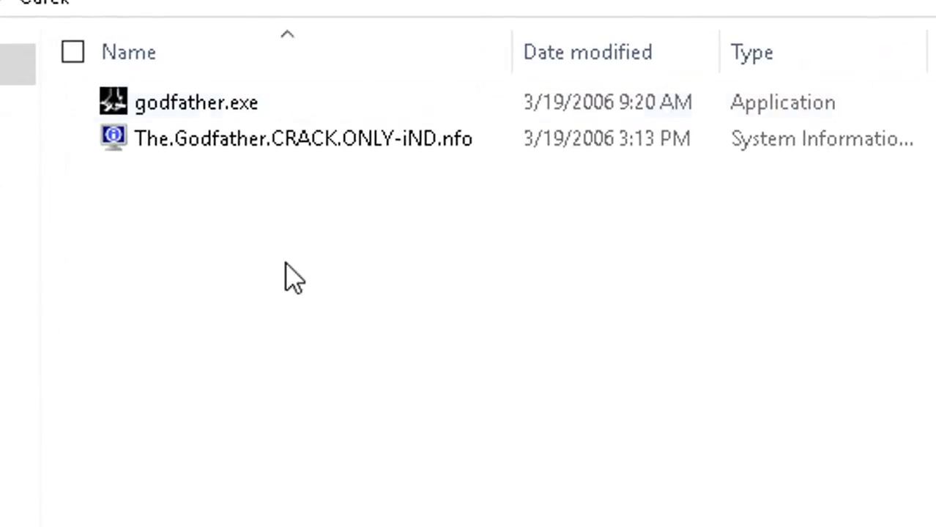
pyautogui.moveTo(228, 258); pyautogui.dragTo(191, 135)
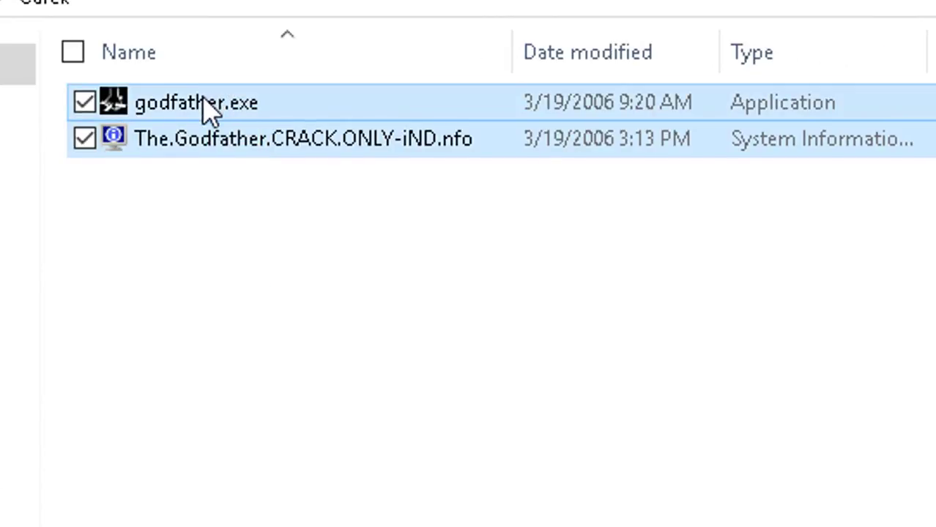
pyautogui.rightClick(206, 96)
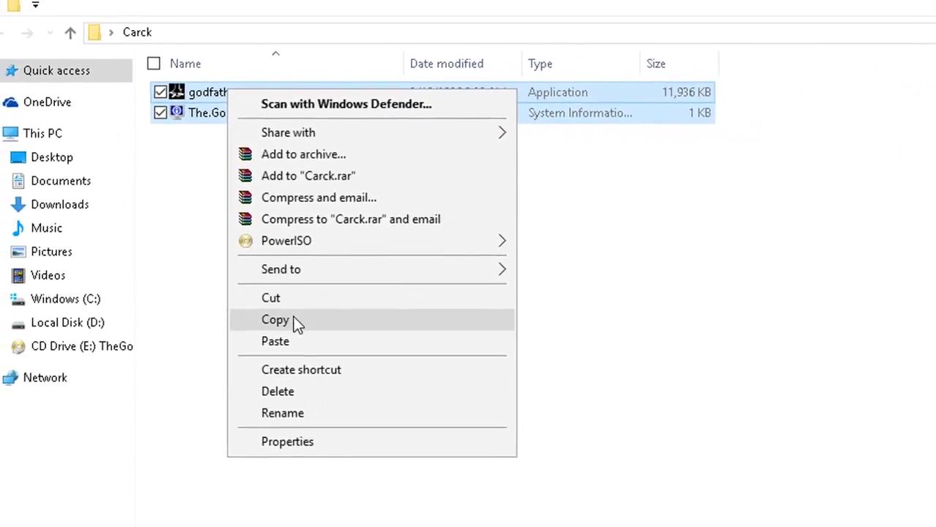
pyautogui.click(294, 320)
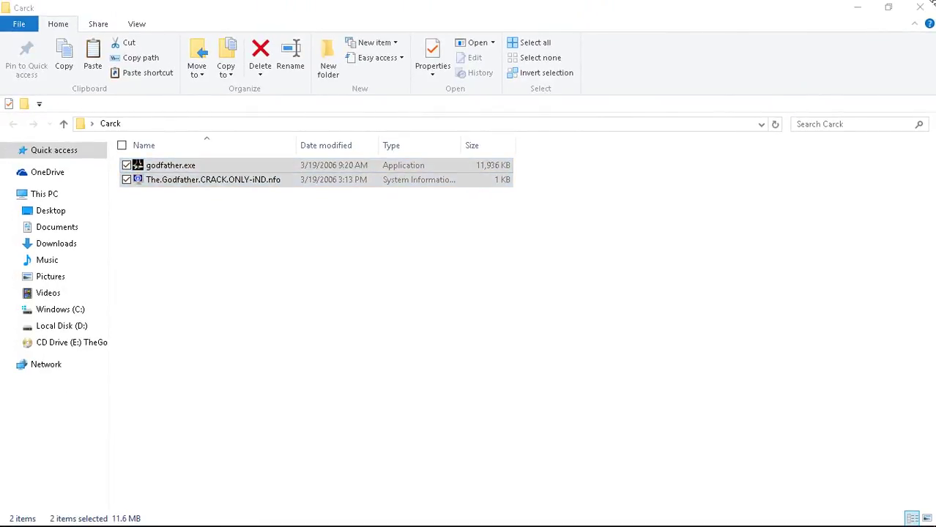
# Paste the copied files into D:\Games\The Godfather The Game, replacing the existing godfather.exe.
pyautogui.click(82, 327)
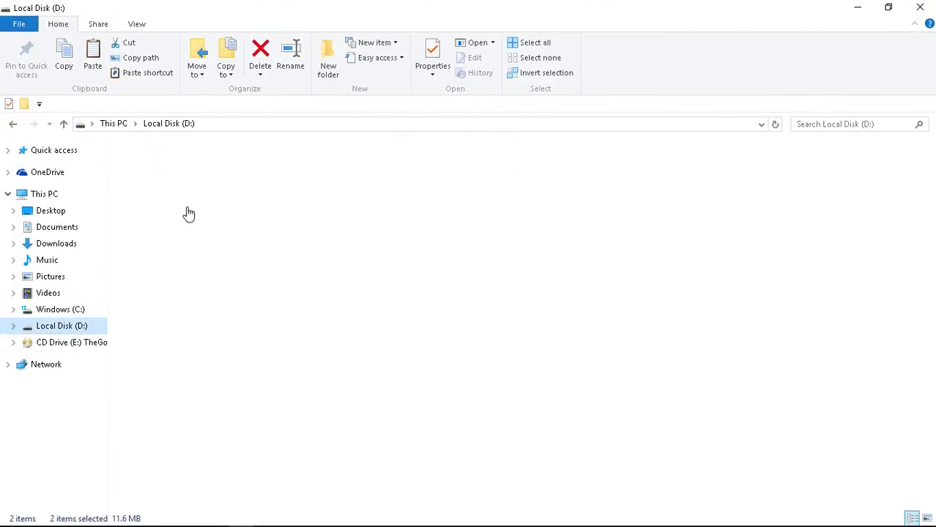
pyautogui.doubleClick(180, 221)
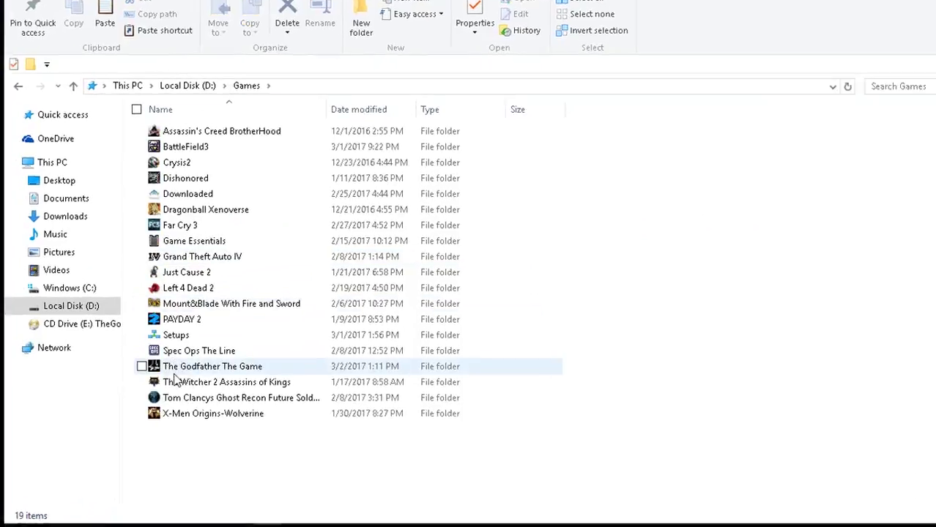
pyautogui.doubleClick(172, 382)
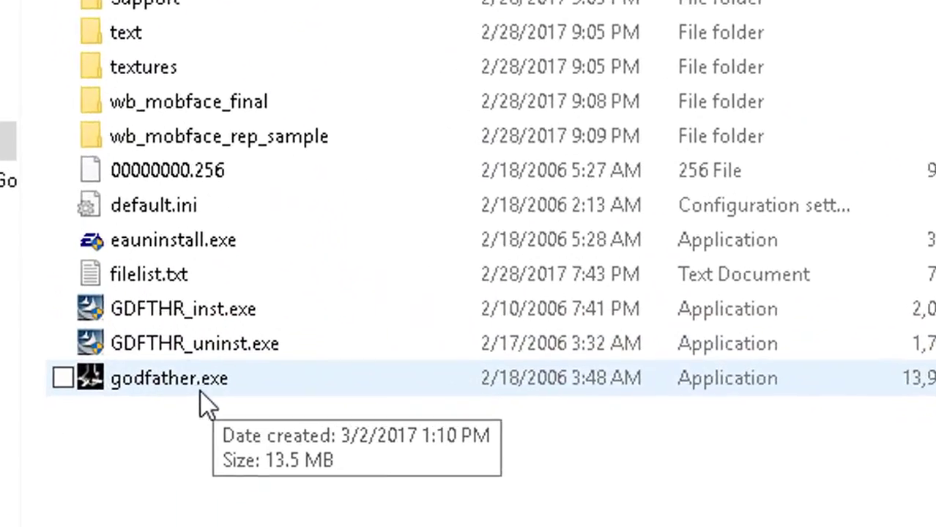
pyautogui.rightClick(335, 495)
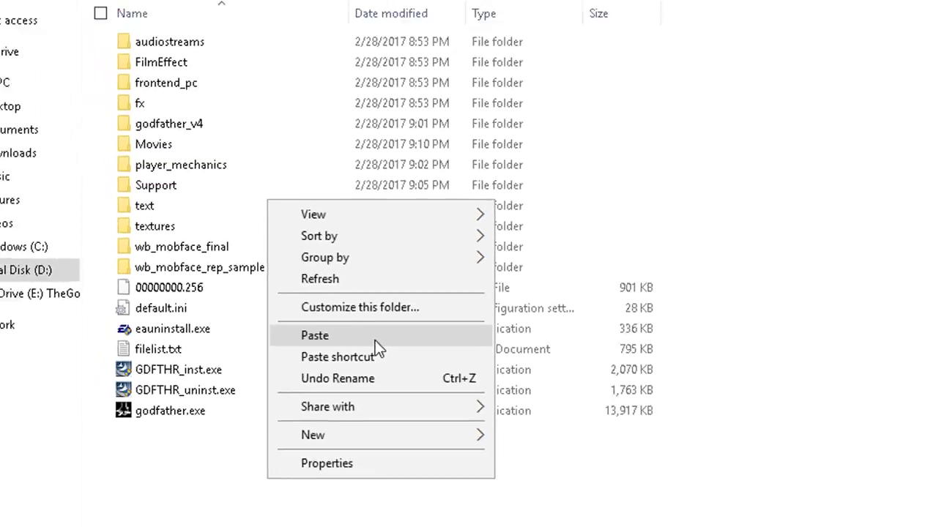
pyautogui.click(512, 245)
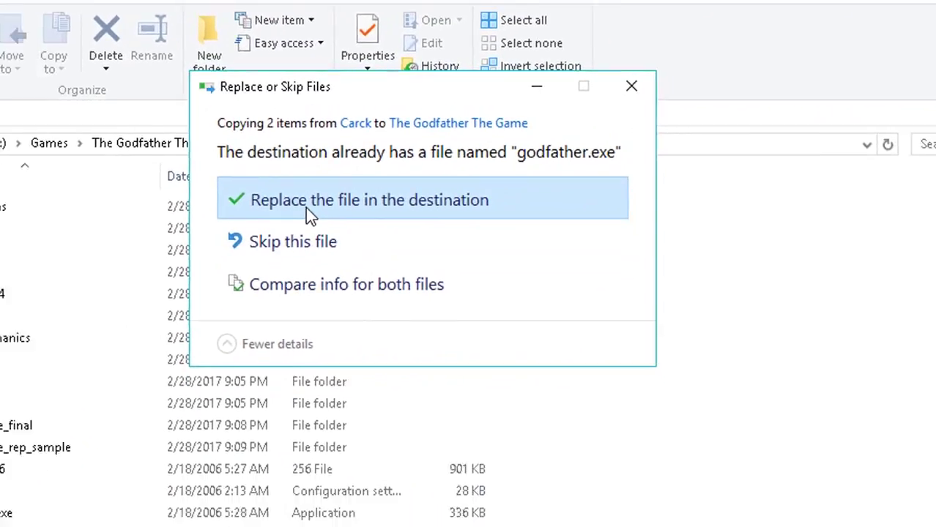
pyautogui.click(265, 223)
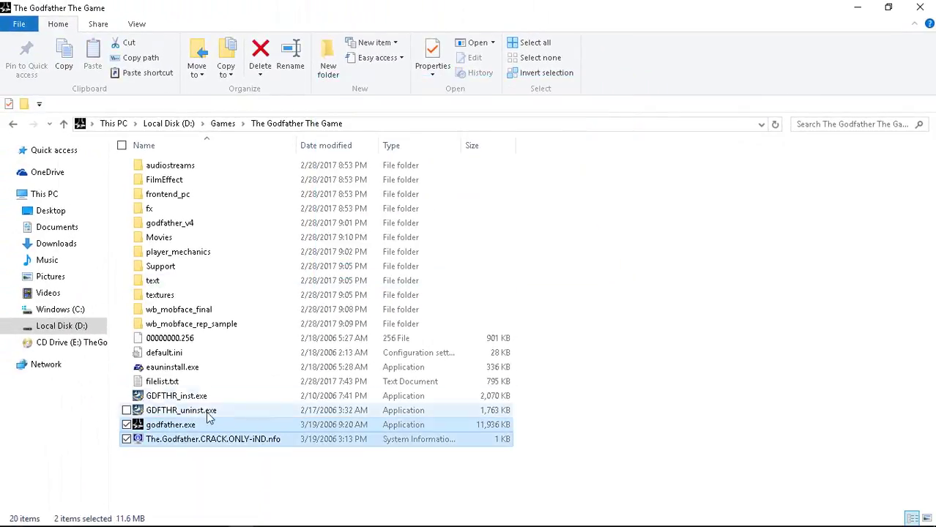
# Try to launch the game with the replaced godfather.exe, then close the program.
pyautogui.click(284, 452)
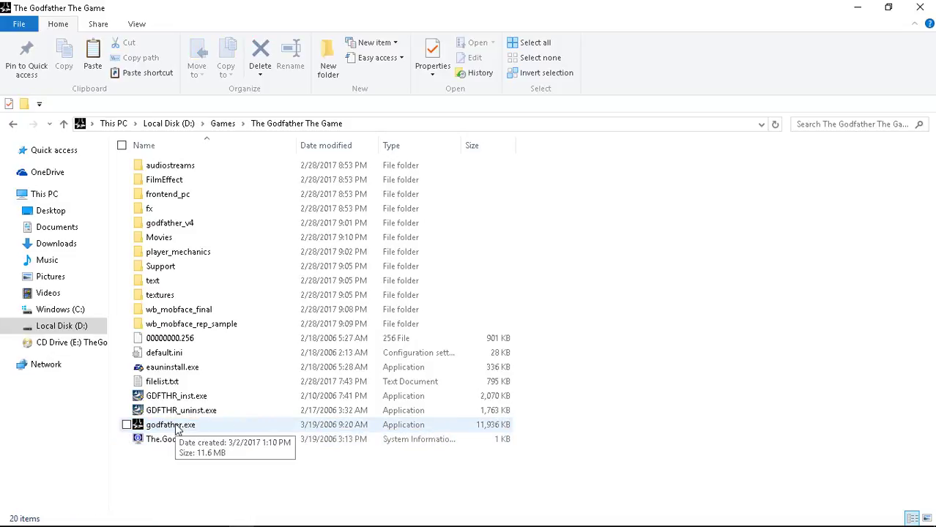
pyautogui.doubleClick(175, 427)
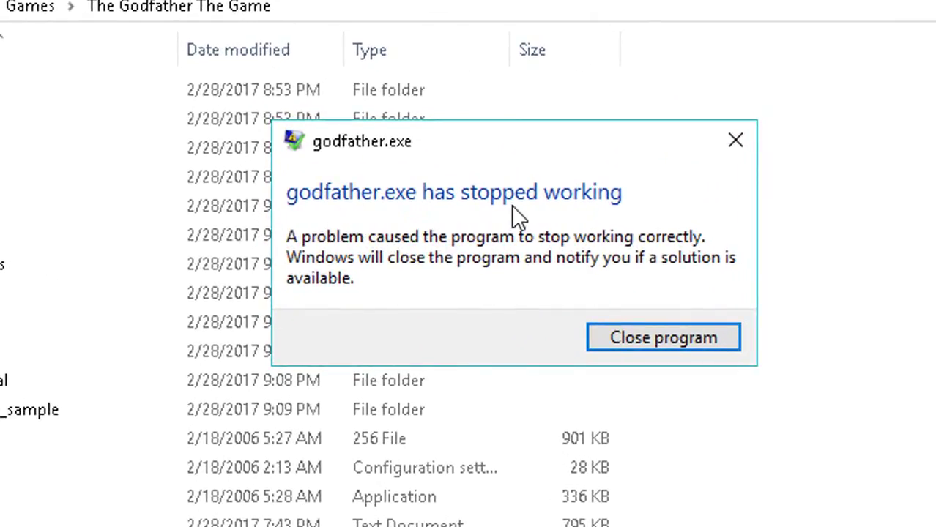
pyautogui.click(663, 338)
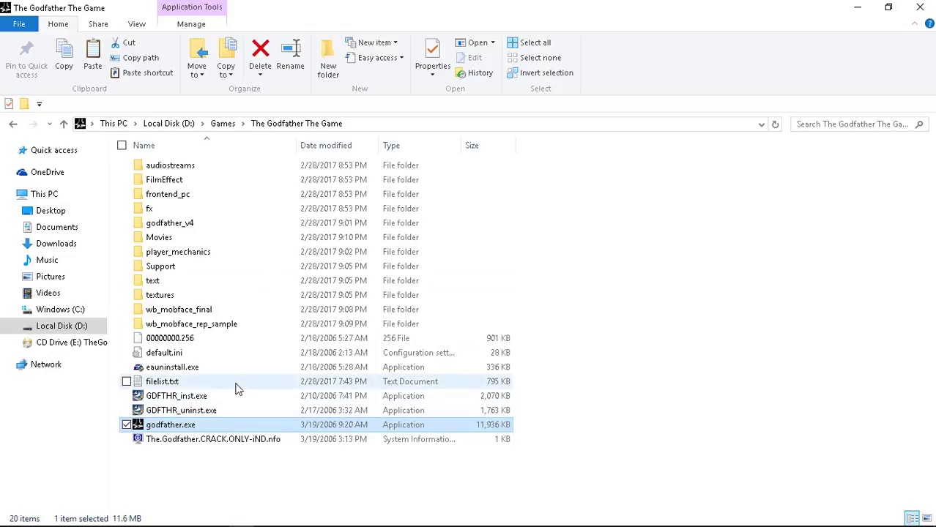
# Rename the Movies folder as _movies, check its contents and return to The Godfather The Game folder.
pyautogui.rightClick(147, 242)
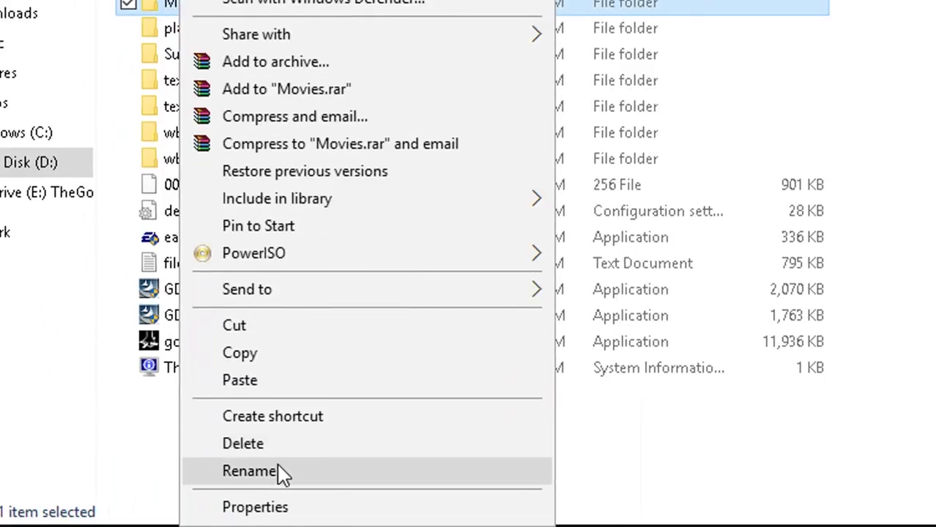
pyautogui.click(296, 526)
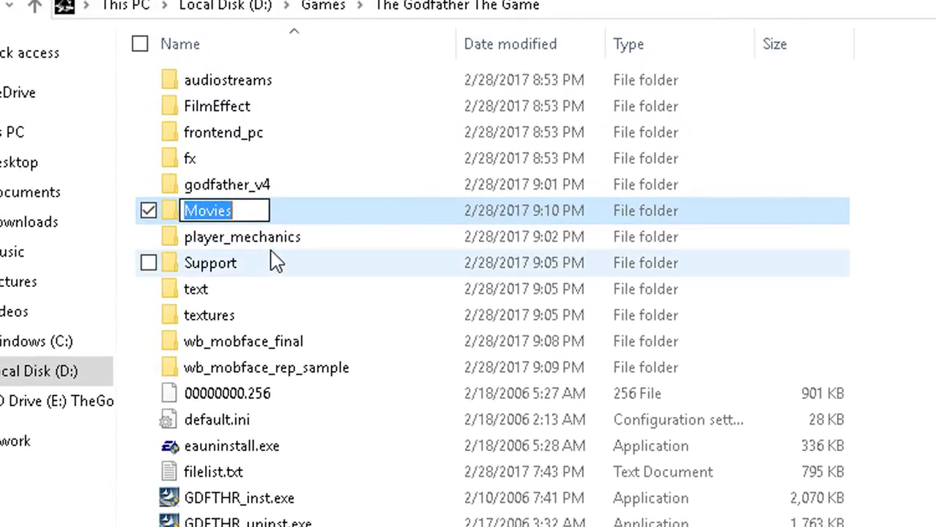
pyautogui.write('_')
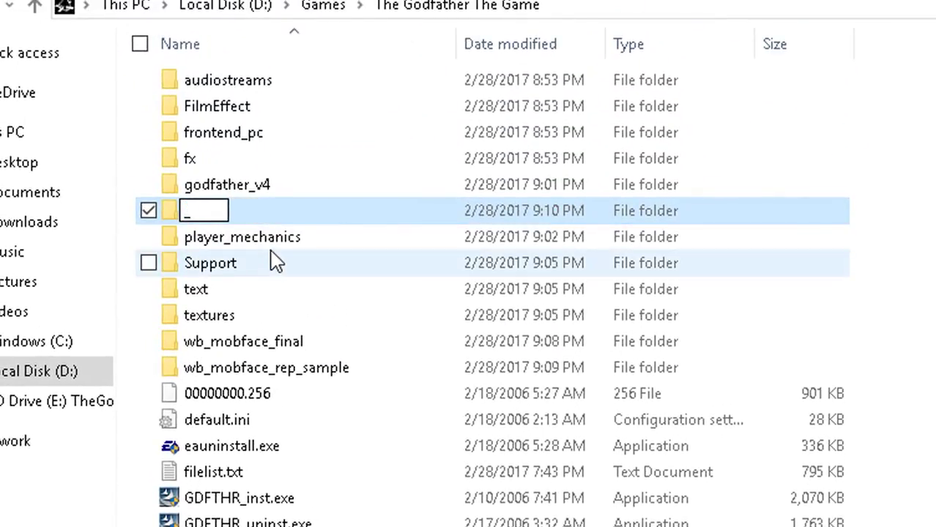
pyautogui.write('movies')
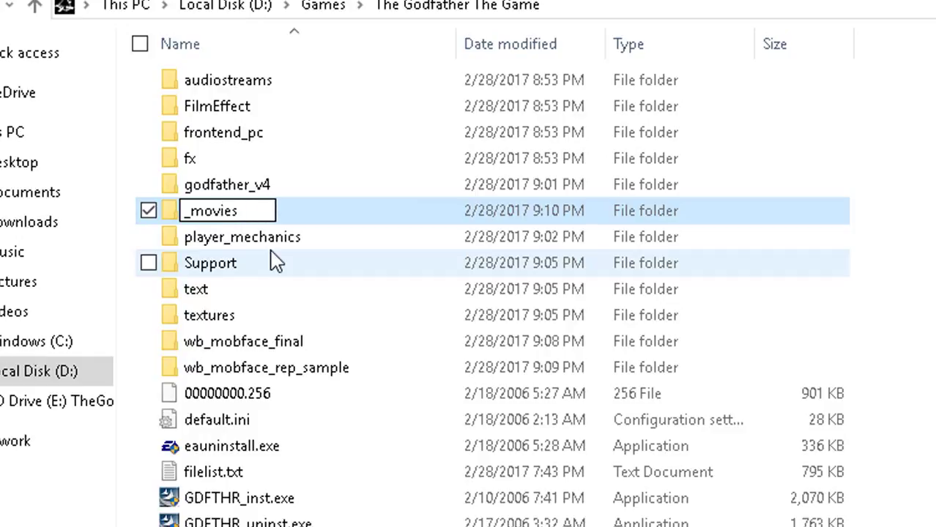
pyautogui.press('Return')
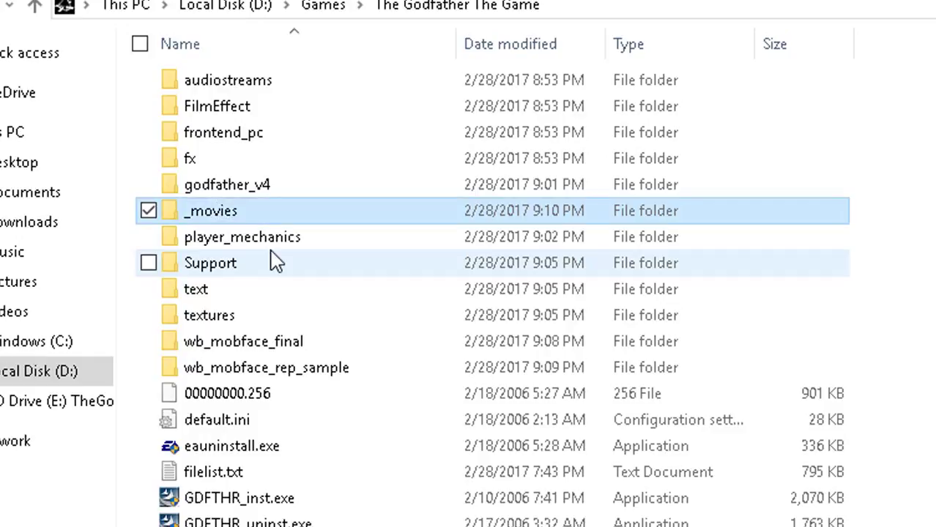
pyautogui.doubleClick(204, 82)
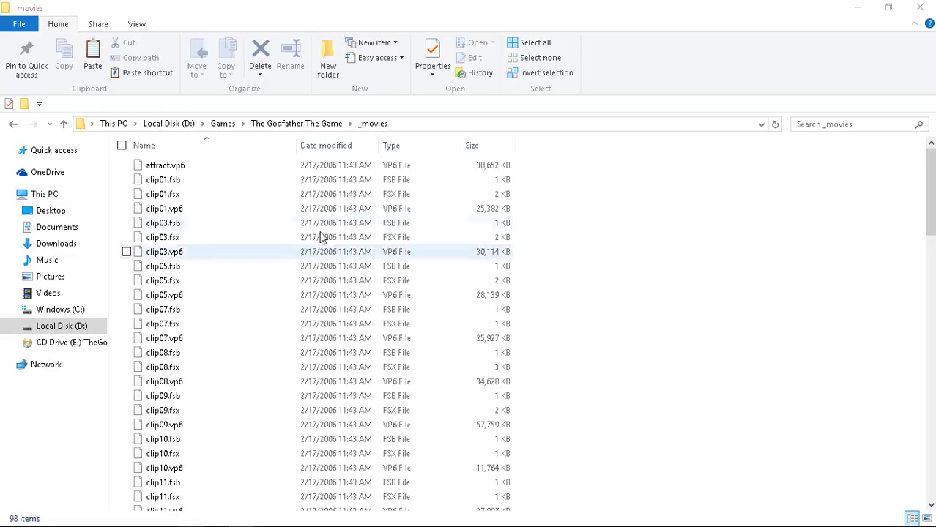
pyautogui.click(316, 126)
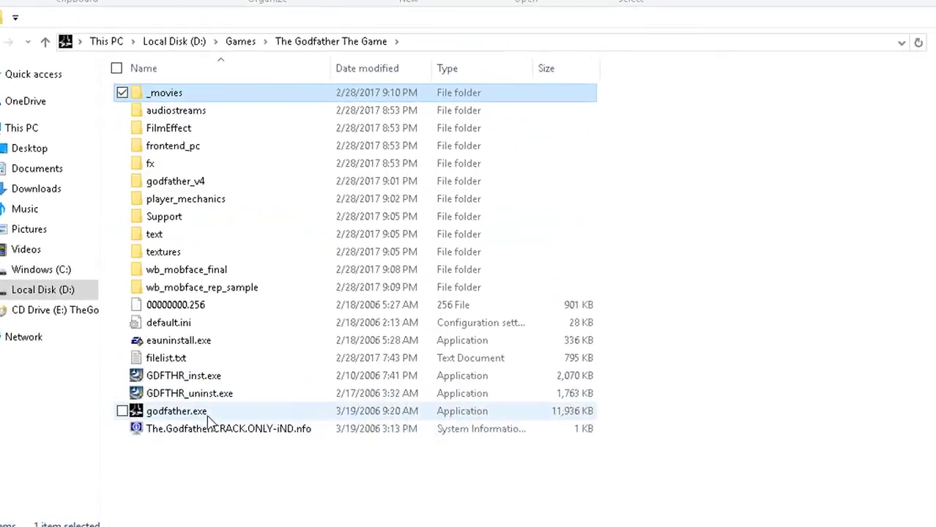
# In the properties of godfather.exe, enable compatibility mode for Windows XP (Service Pack 3).
pyautogui.click(238, 347)
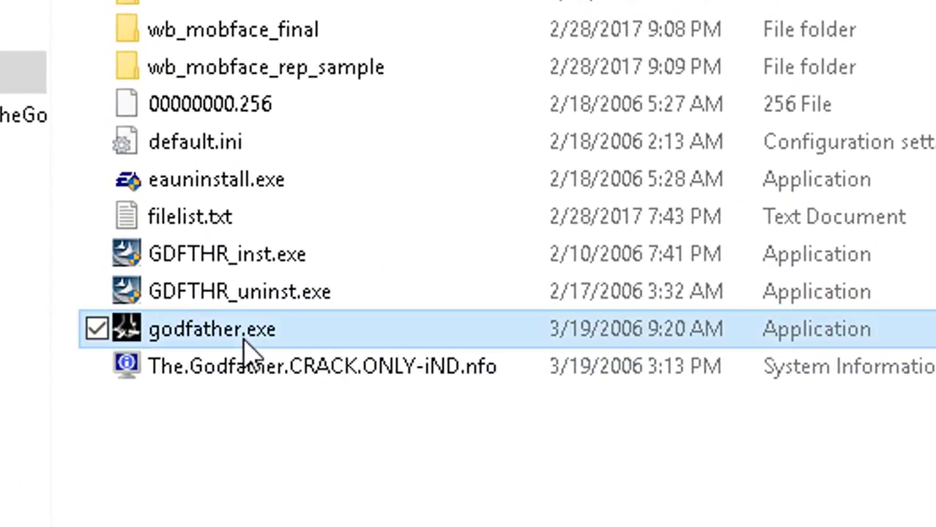
pyautogui.rightClick(246, 344)
pyautogui.click(370, 310)
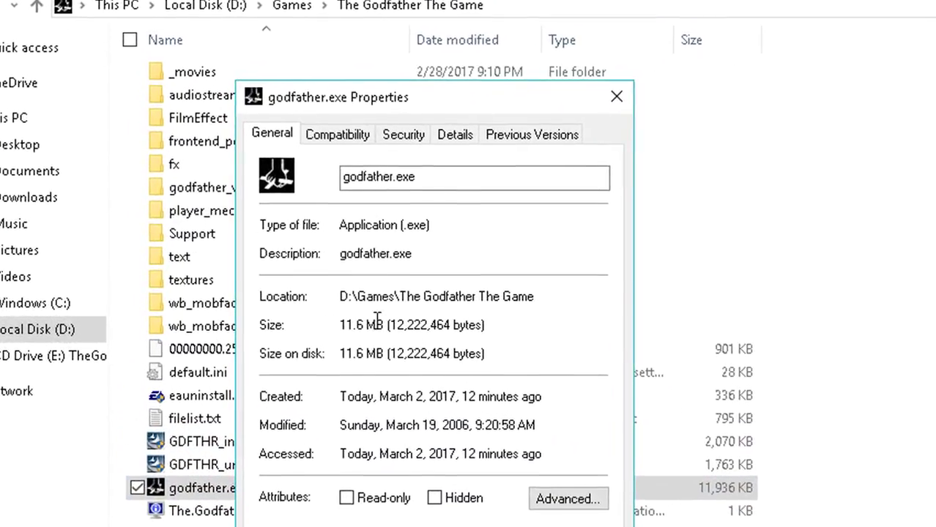
pyautogui.click(353, 146)
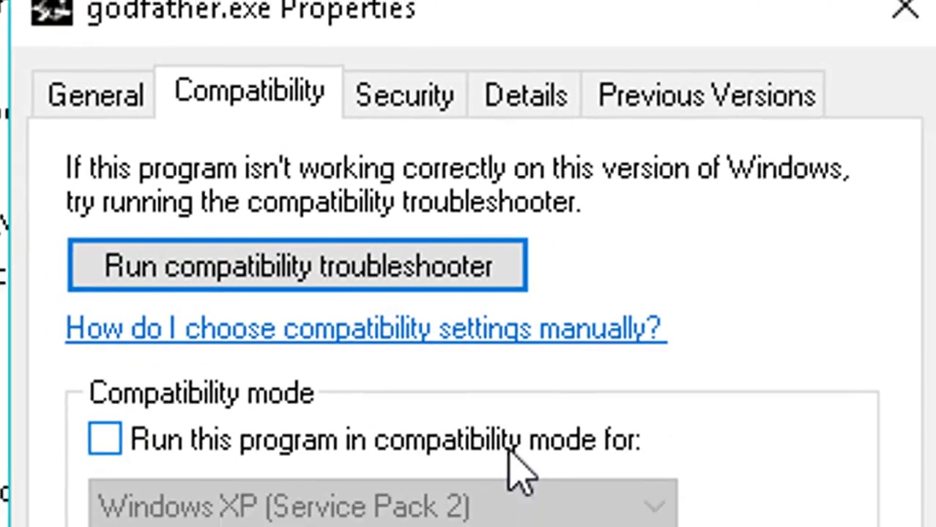
pyautogui.click(84, 478)
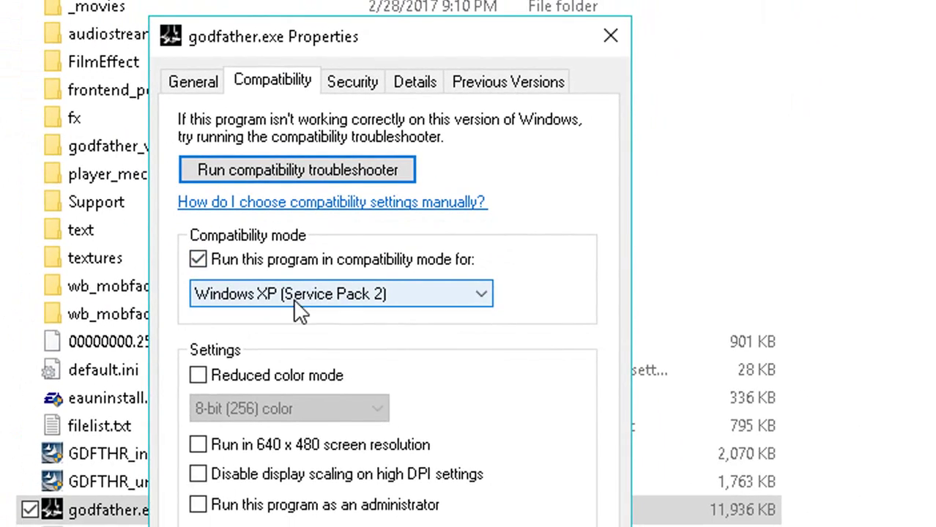
pyautogui.click(308, 525)
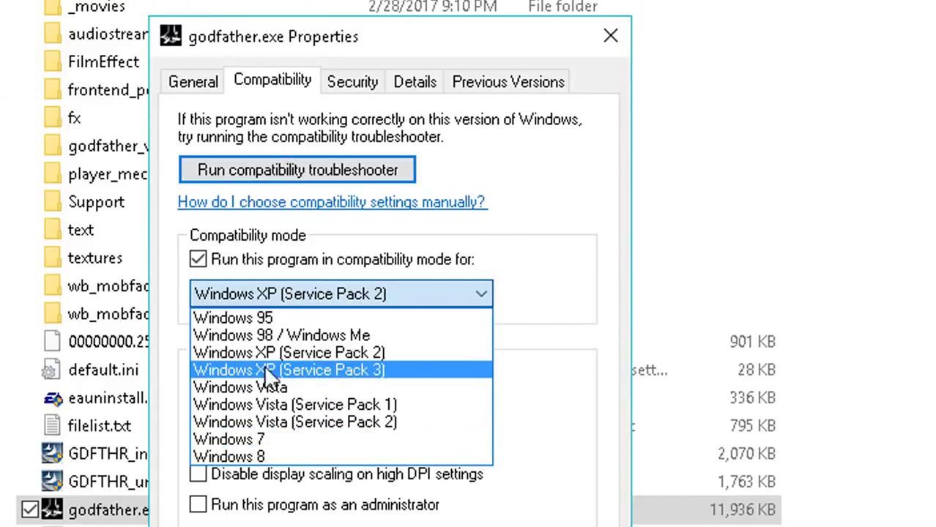
pyautogui.click(300, 374)
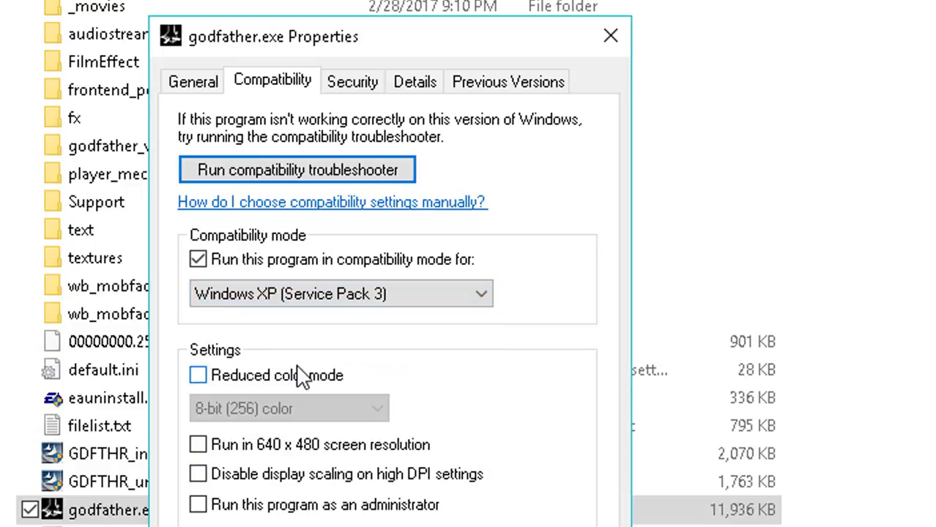
# Set godfather.exe to run as an administrator, apply the compatibility settings and close its properties.
pyautogui.click(293, 516)
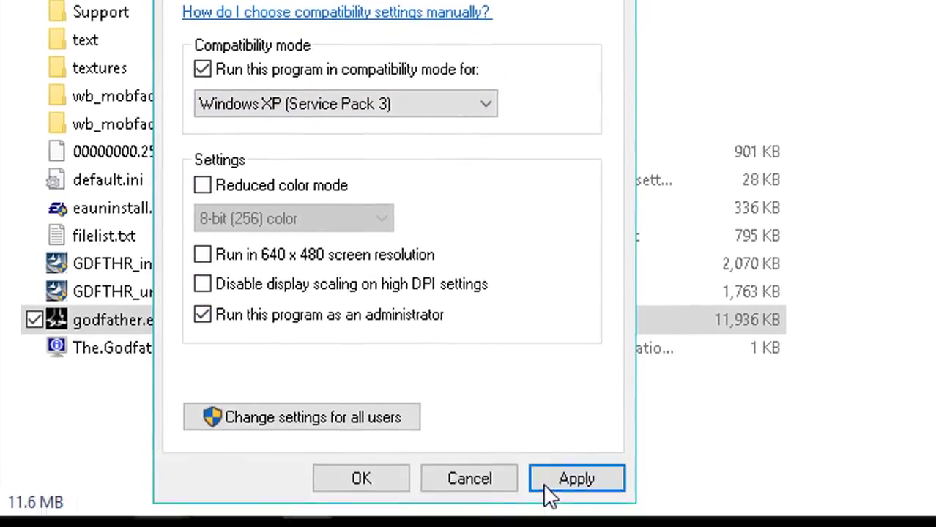
pyautogui.click(548, 483)
pyautogui.click(381, 366)
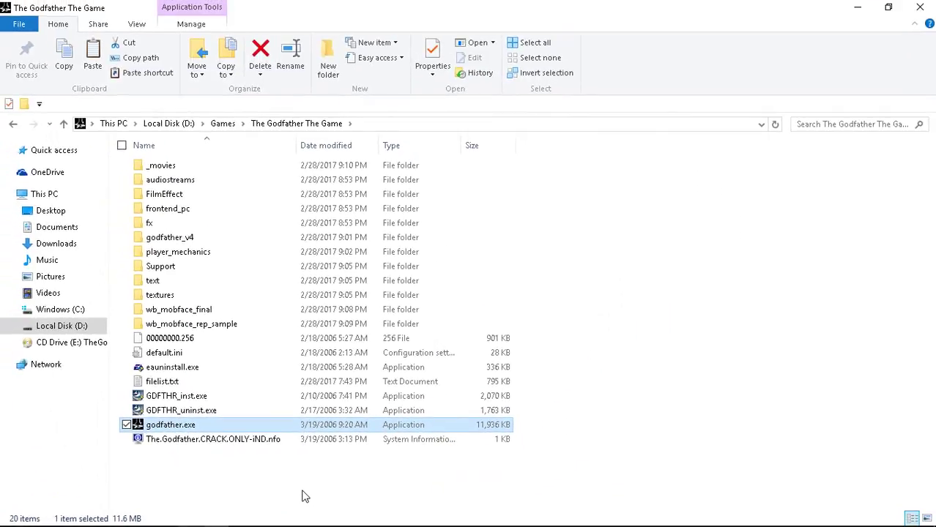
# Launch godfather.exe and start a new game from the main menu.
pyautogui.doubleClick(276, 426)
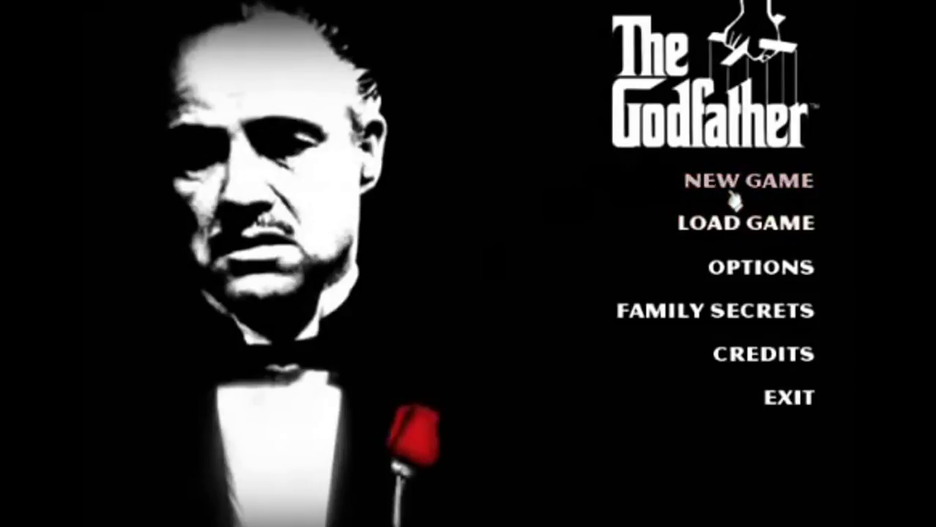
pyautogui.click(732, 189)
pyautogui.click(550, 297)
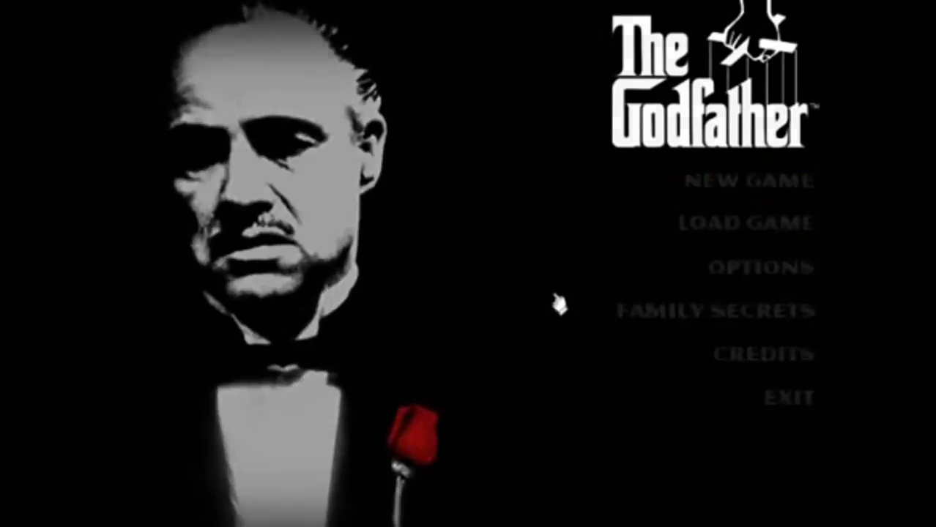